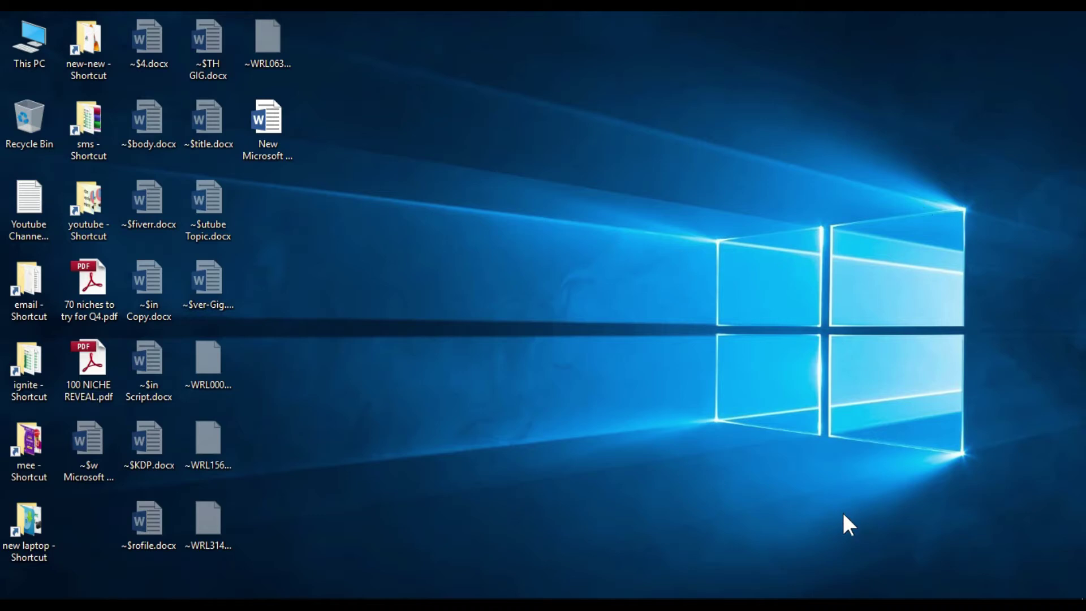
# Switch to the samsung - Copy.xls workbook in Excel and enter the heading "Name" in cell B1
pyautogui.click(840, 596)
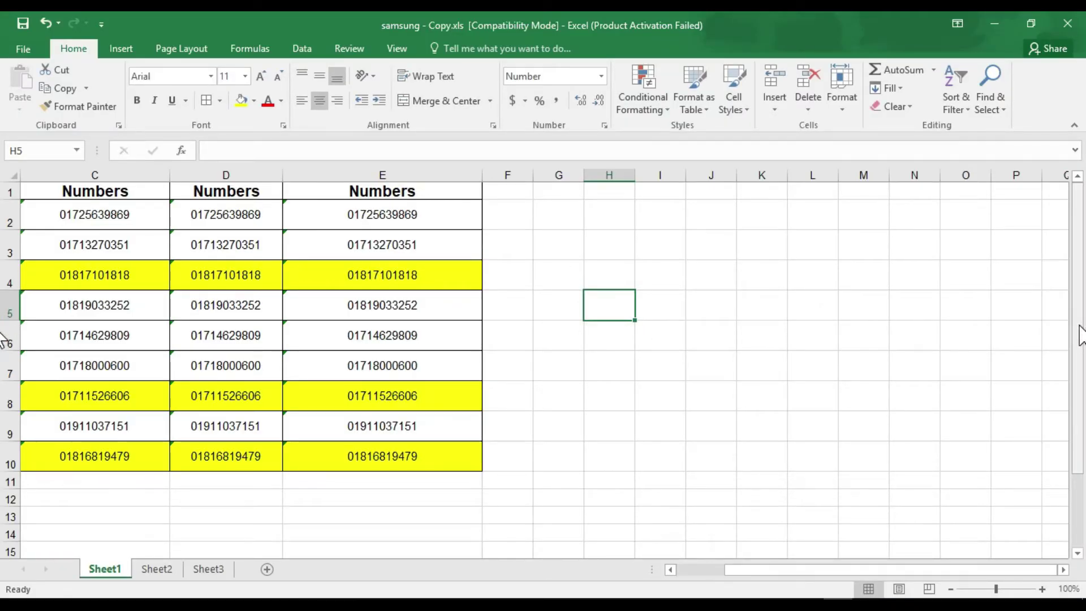
pyautogui.moveTo(864, 569); pyautogui.dragTo(777, 582)
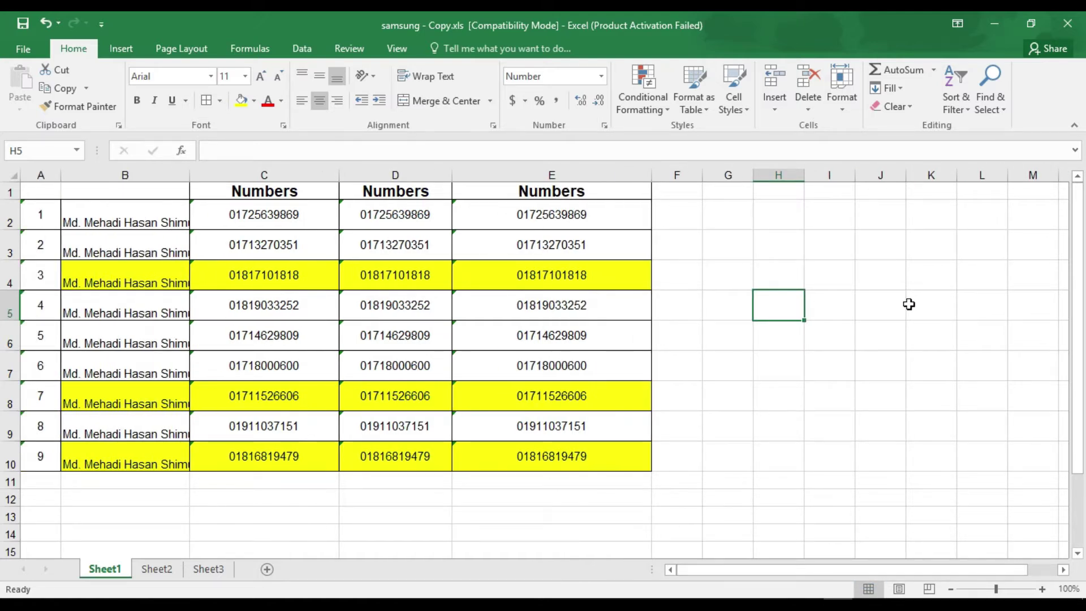
pyautogui.click(84, 191)
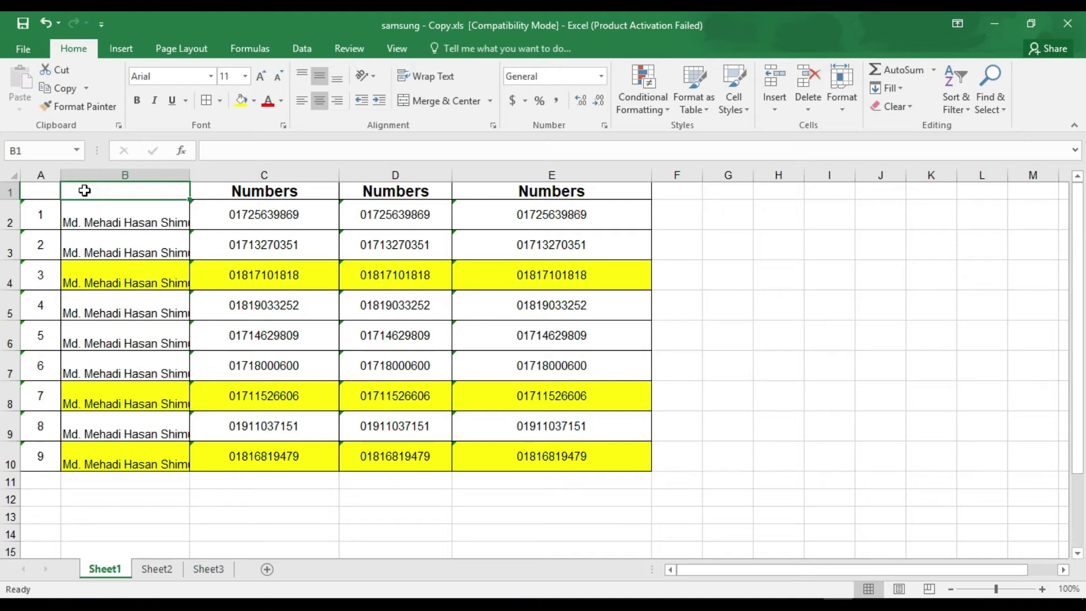
pyautogui.write('Name')
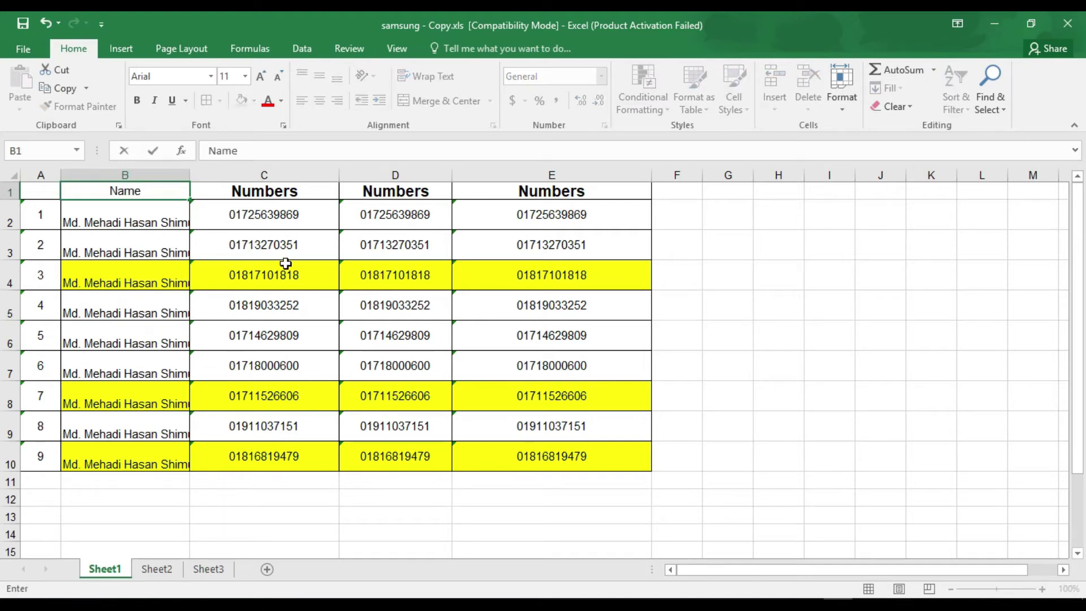
pyautogui.click(129, 208)
# Format the Name heading in cell B1 as bold with font size 14
pyautogui.click(134, 191)
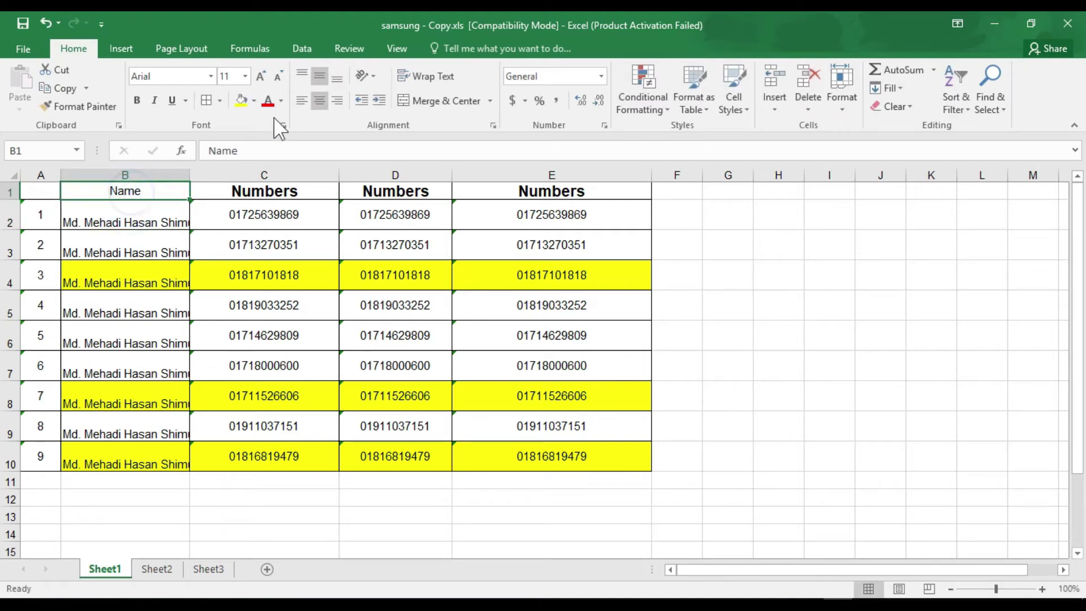
pyautogui.click(141, 100)
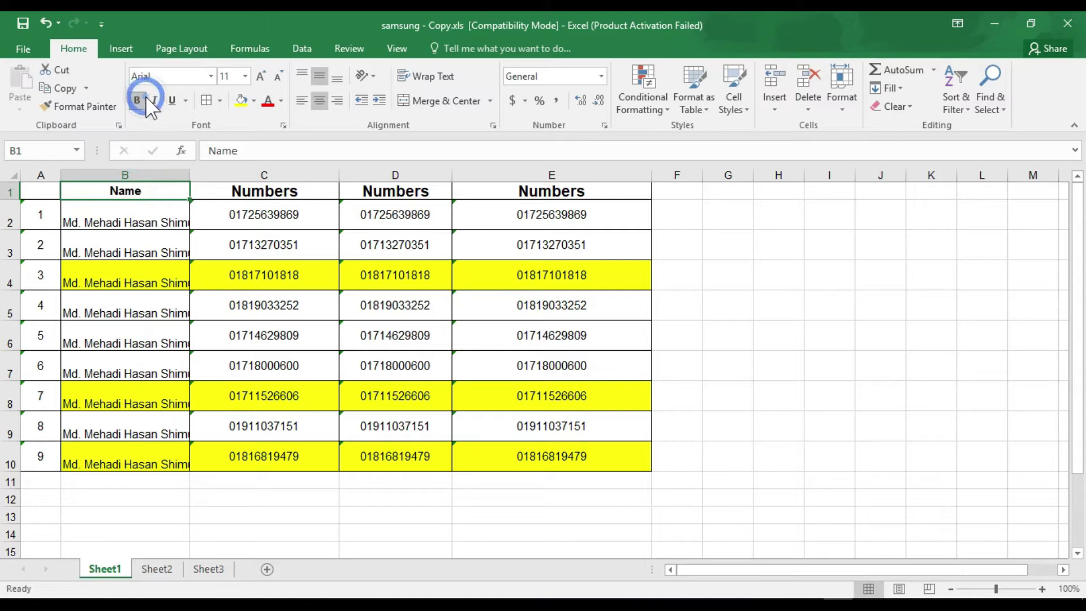
pyautogui.click(258, 74)
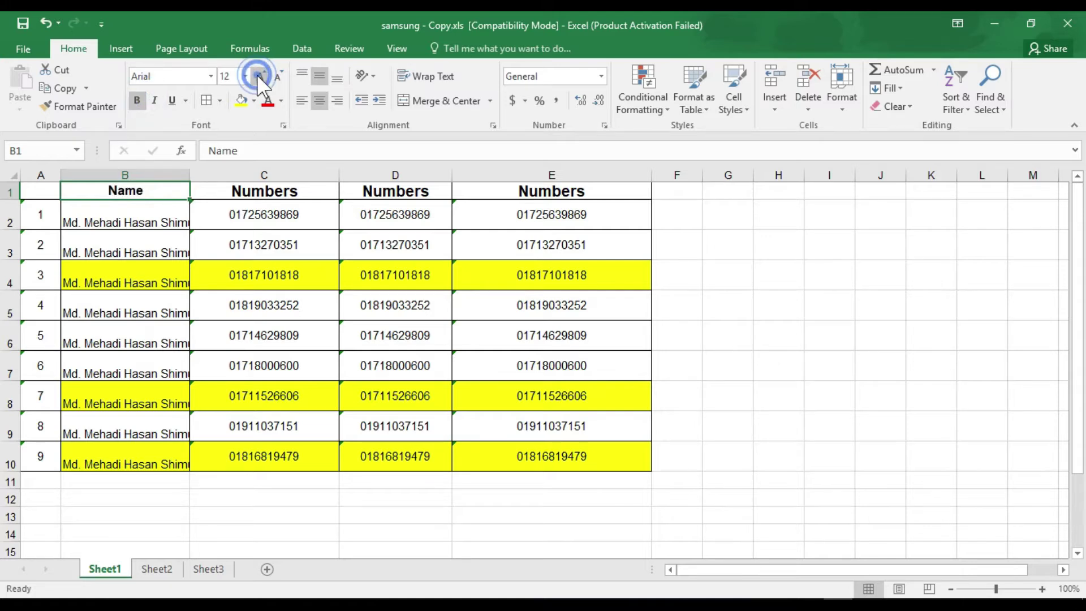
pyautogui.click(257, 73)
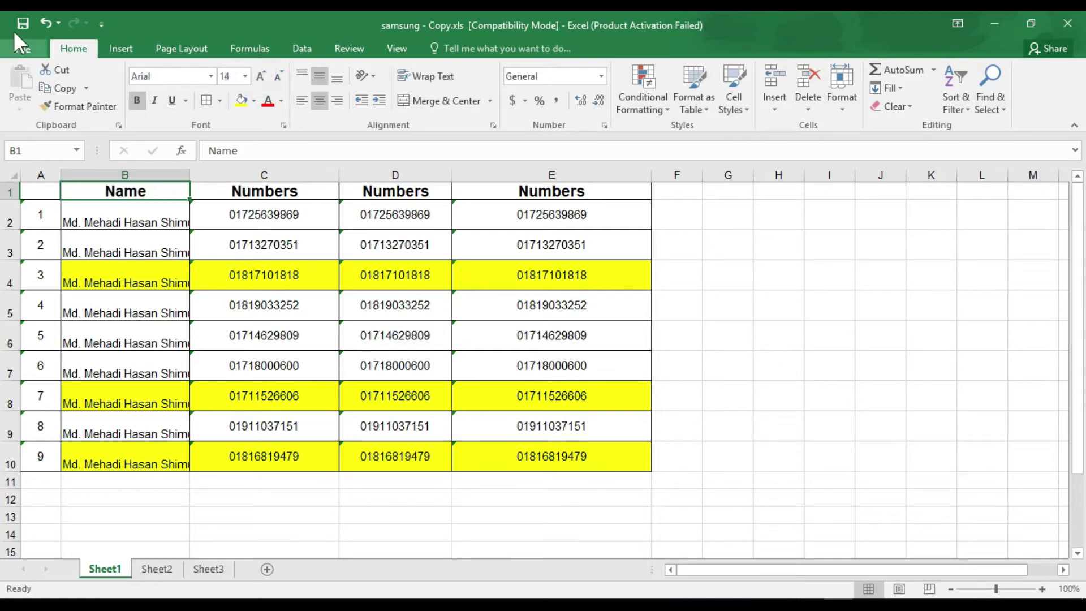
# Start saving a copy of the workbook and choose the Desktop as its location
pyautogui.click(18, 44)
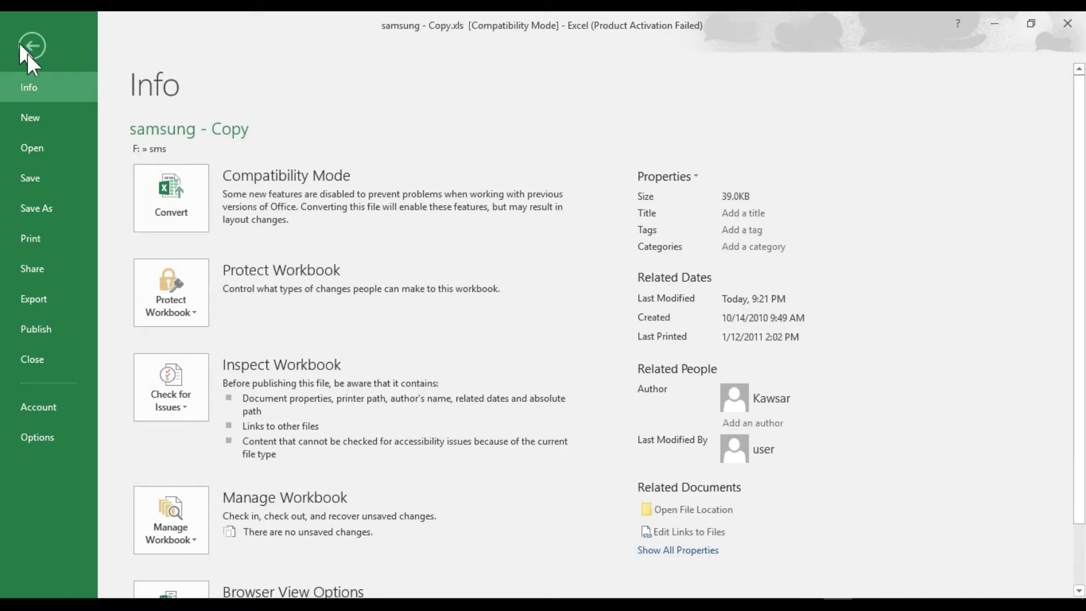
pyautogui.click(30, 47)
pyautogui.click(28, 50)
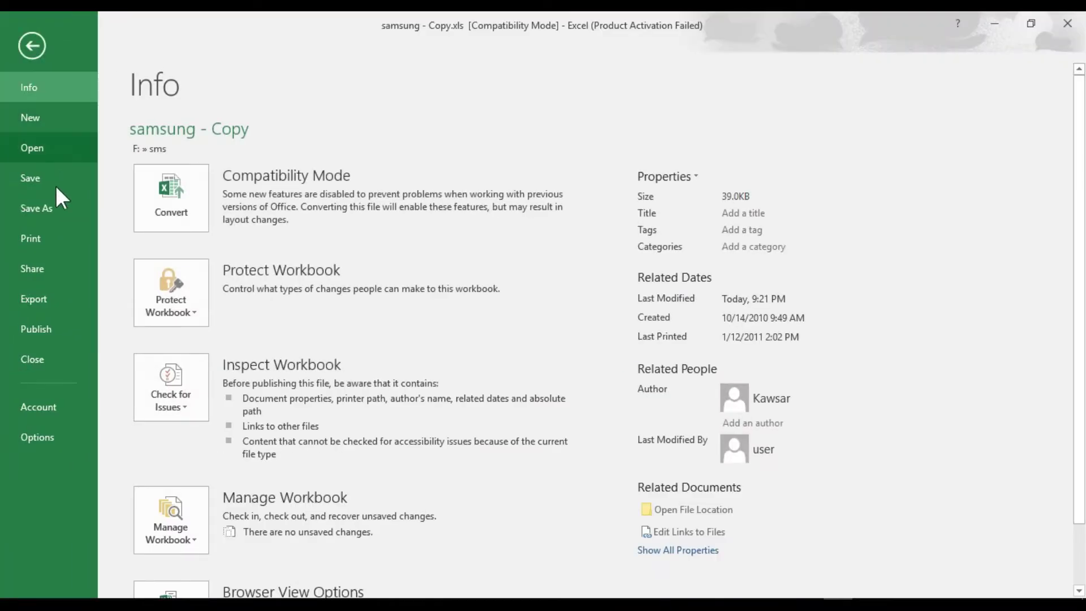
pyautogui.click(57, 203)
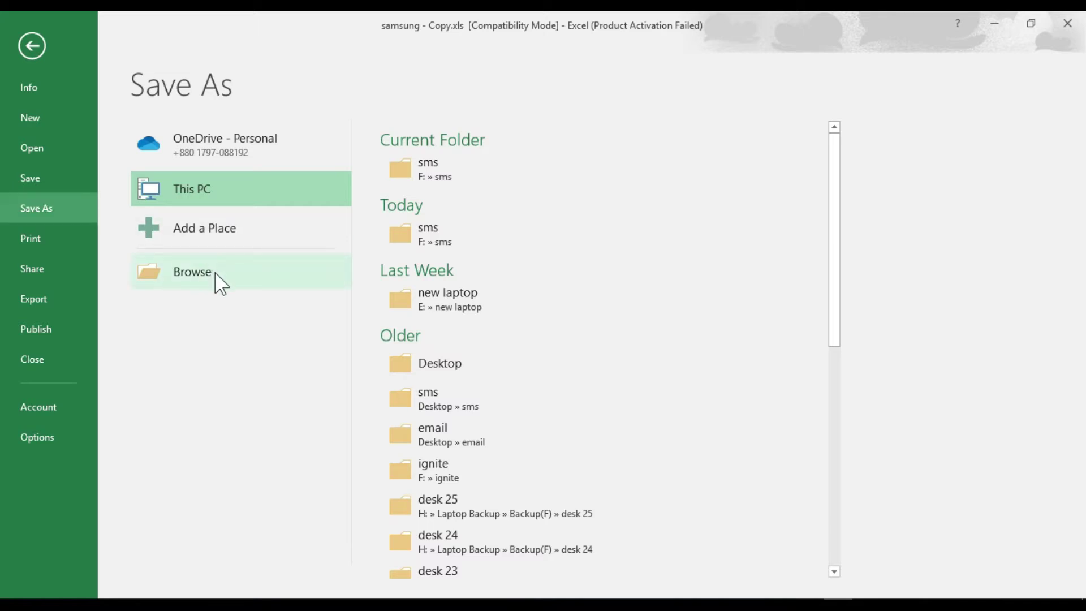
pyautogui.click(490, 373)
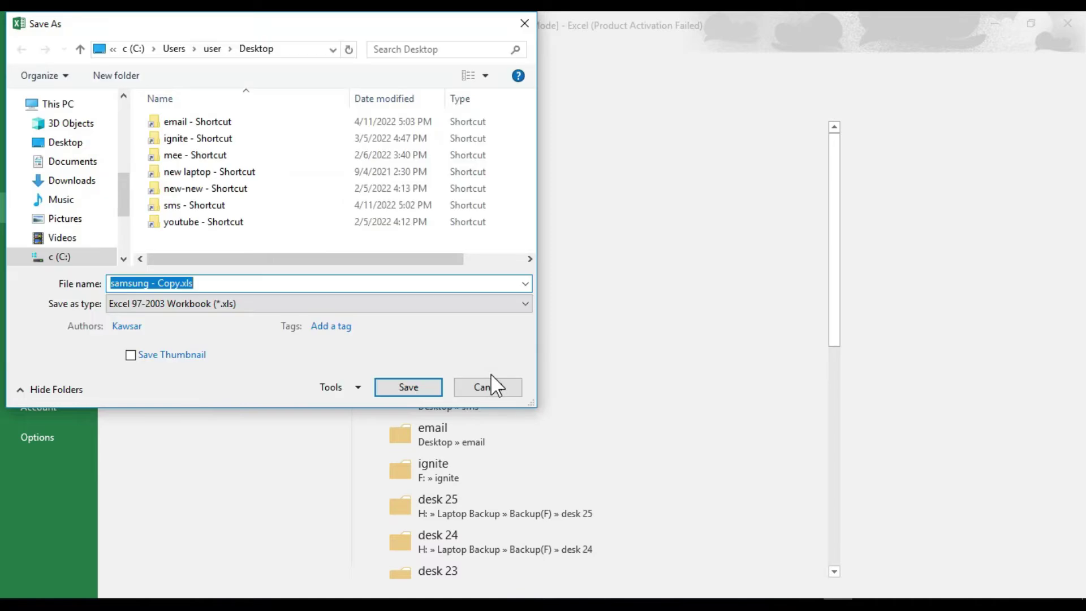
pyautogui.click(66, 144)
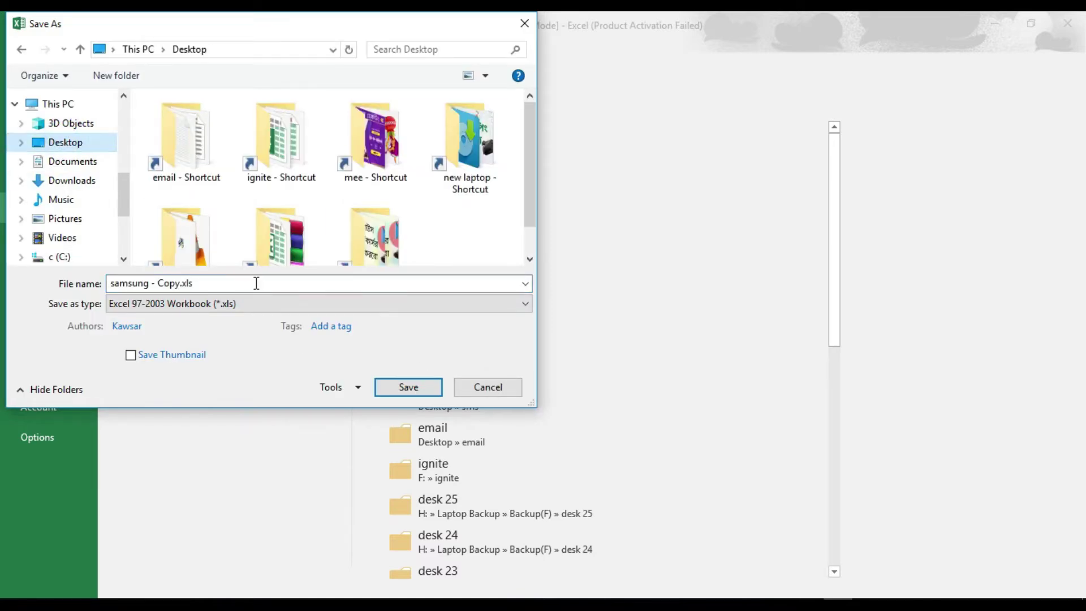
# Change the base file name of the copy to Mentor, keeping the extension
pyautogui.click(181, 281)
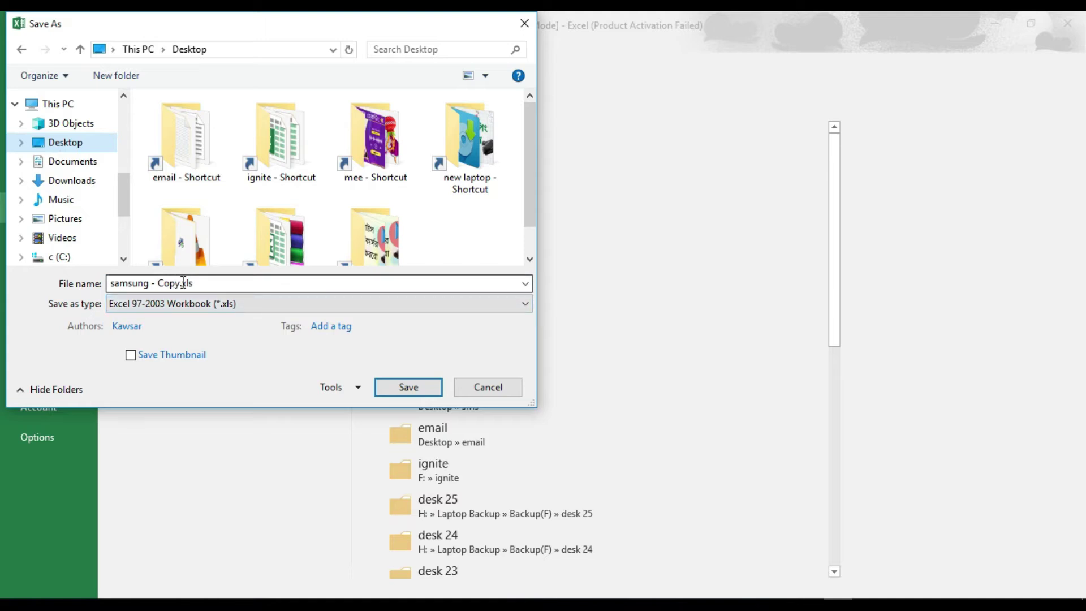
pyautogui.doubleClick(181, 281)
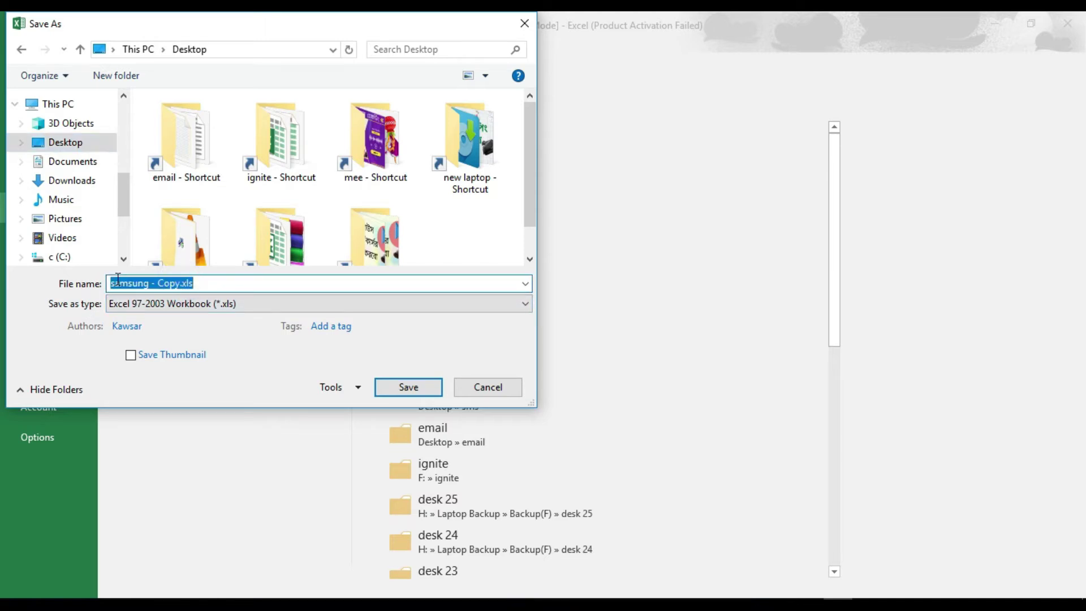
pyautogui.click(114, 279)
pyautogui.click(114, 279)
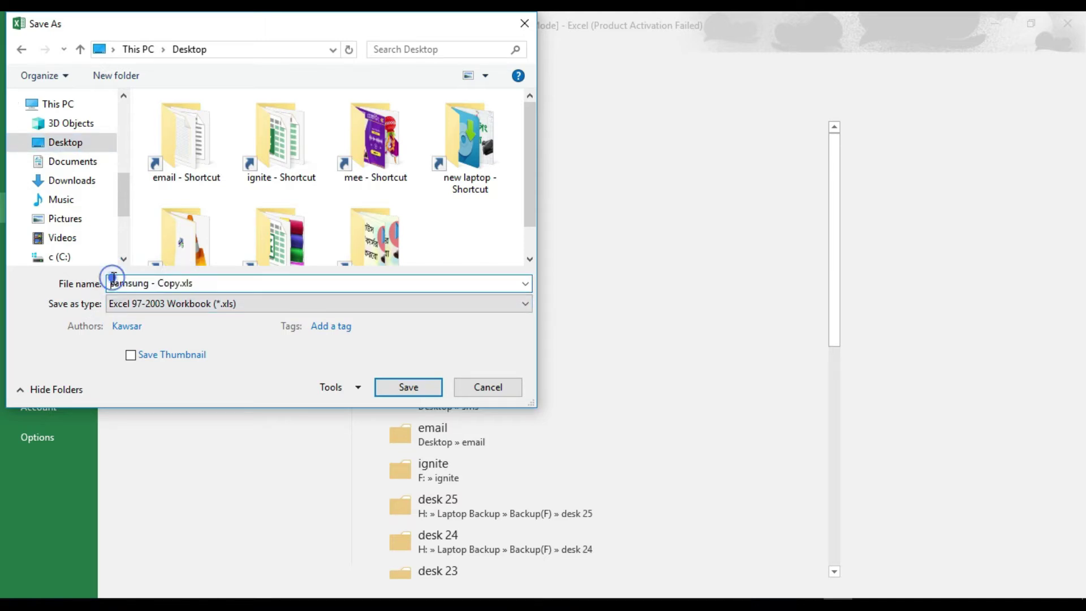
pyautogui.press('Delete')
pyautogui.press('Delete')
pyautogui.press('Delete')
pyautogui.press('Delete')
pyautogui.press('Delete')
pyautogui.press('Delete')
pyautogui.press('Delete')
pyautogui.press('Delete')
pyautogui.press('Delete')
pyautogui.press('Delete')
pyautogui.press('Delete')
pyautogui.press('Delete')
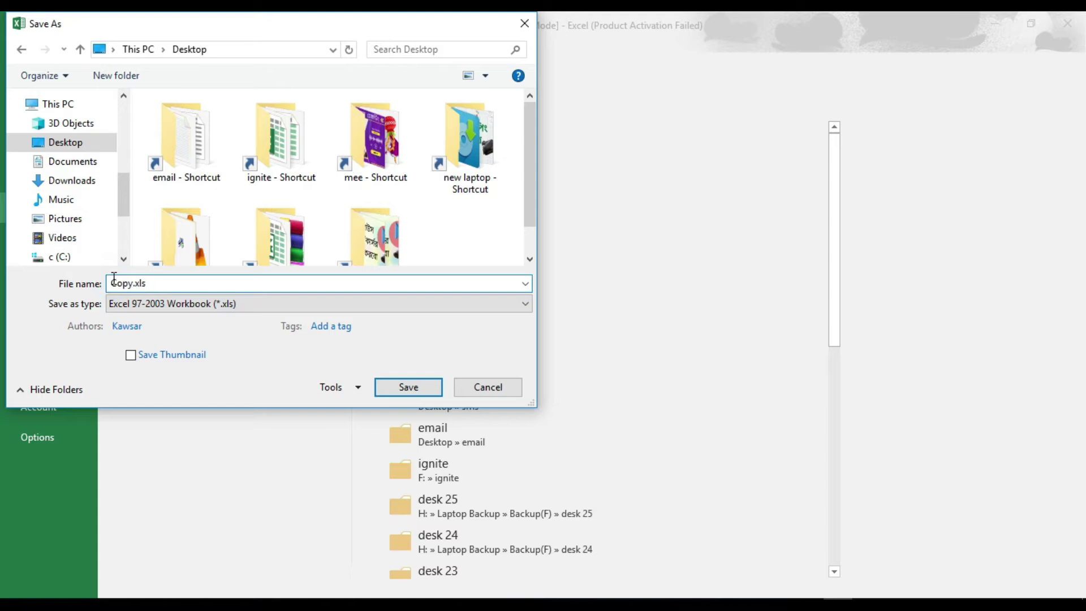
pyautogui.press('Delete')
pyautogui.press('Delete')
pyautogui.write('Mentor')
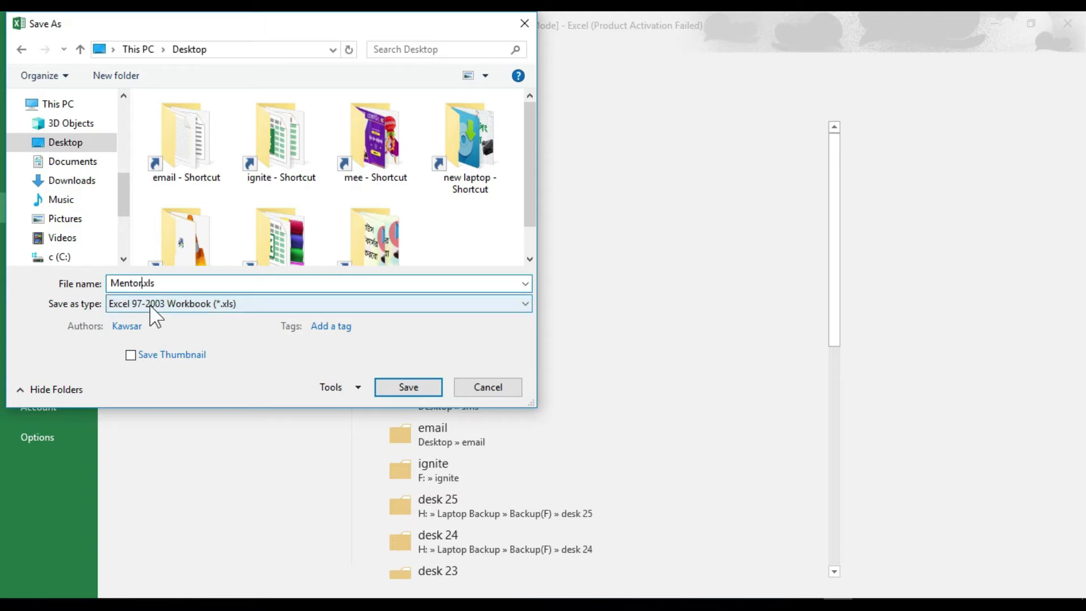
# Set the file type to PDF (*.pdf) and save Mentor.pdf to the Desktop
pyautogui.click(192, 308)
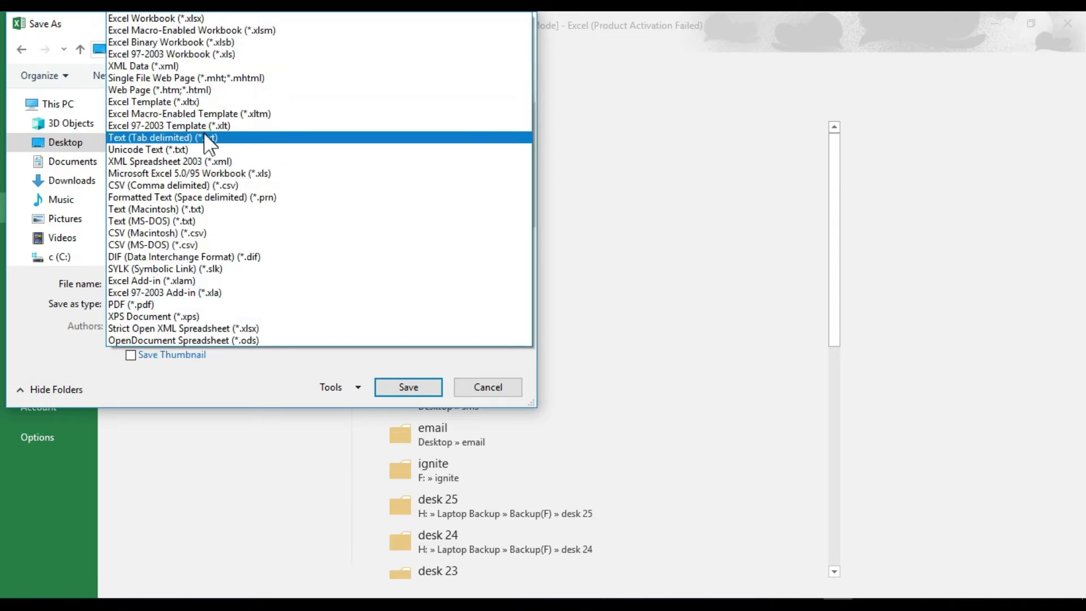
pyautogui.click(199, 304)
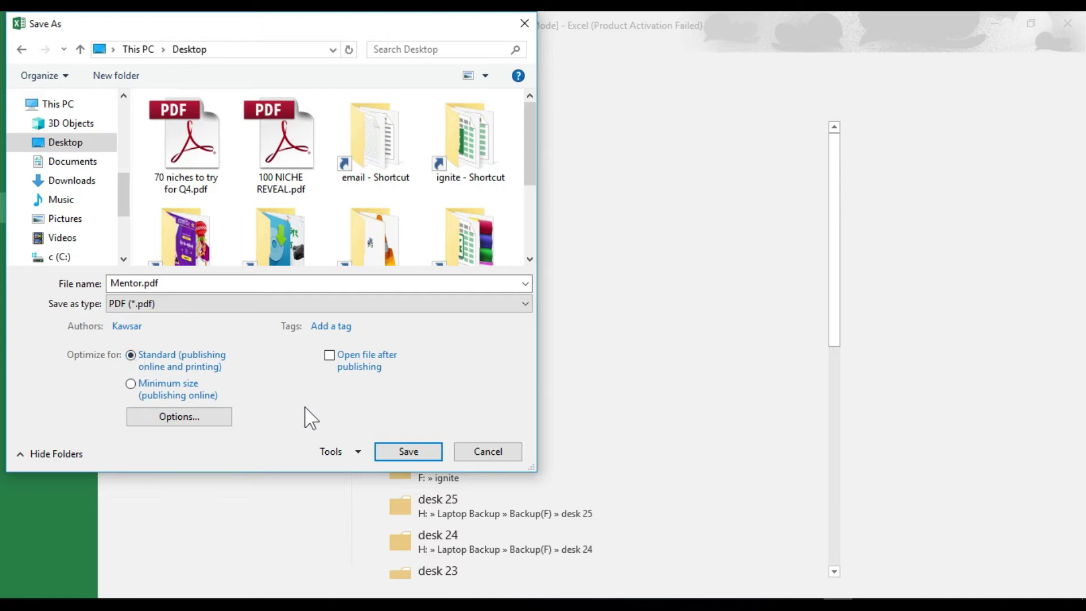
pyautogui.click(408, 451)
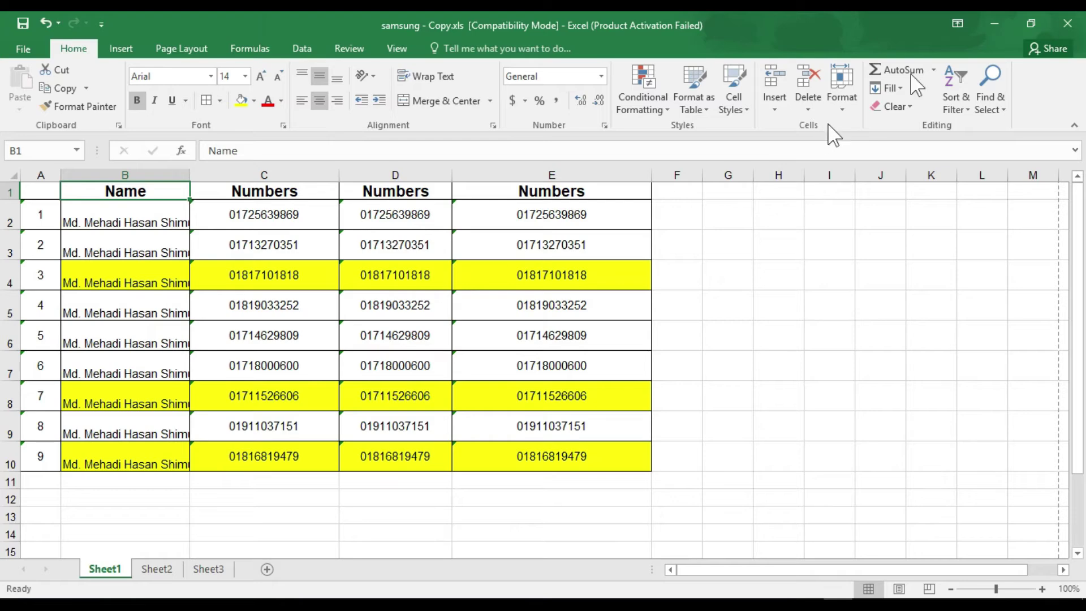
# Open Mentor.pdf from the desktop, check the exported table at 100% zoom, and close the PDF
pyautogui.click(984, 23)
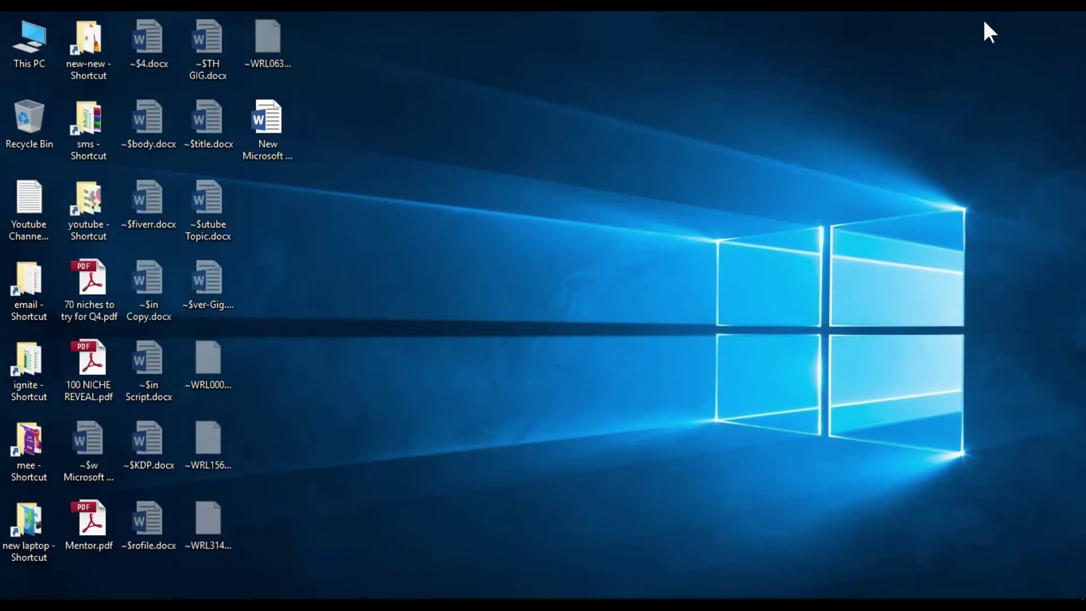
pyautogui.doubleClick(111, 529)
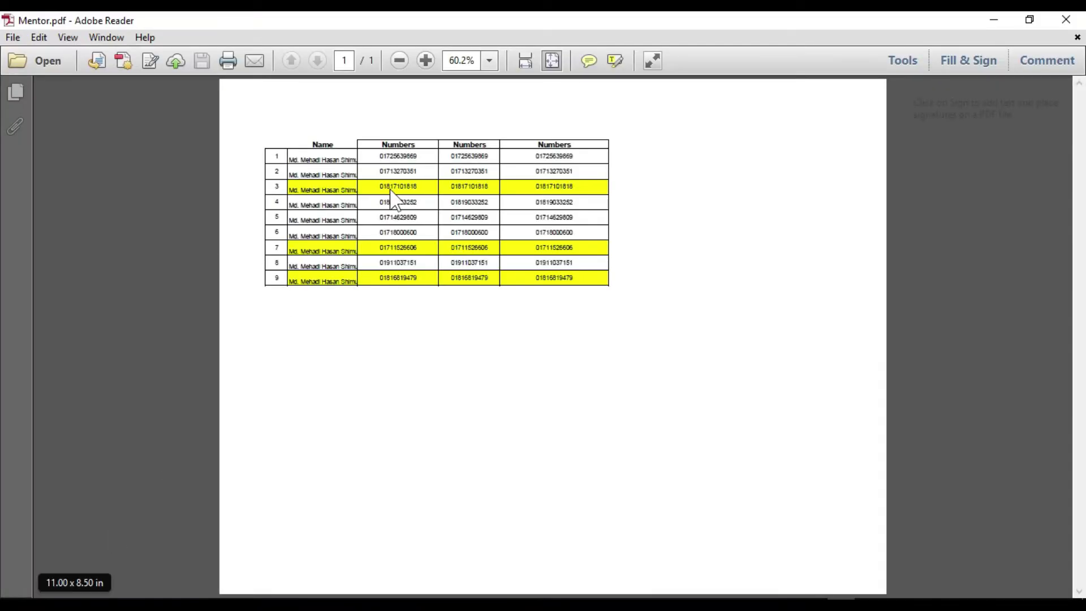
pyautogui.click(488, 61)
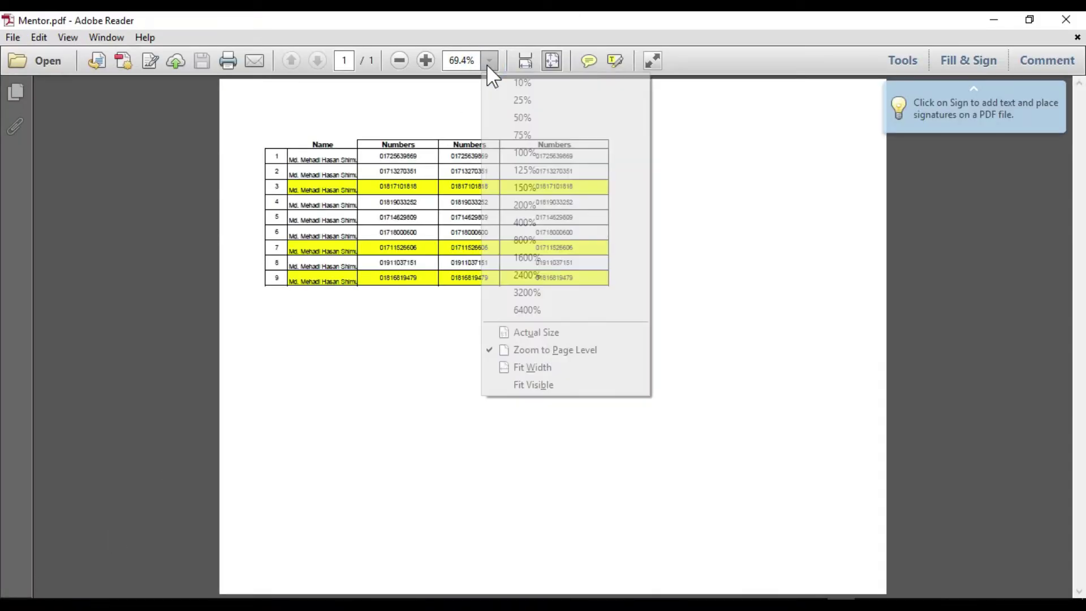
pyautogui.click(529, 152)
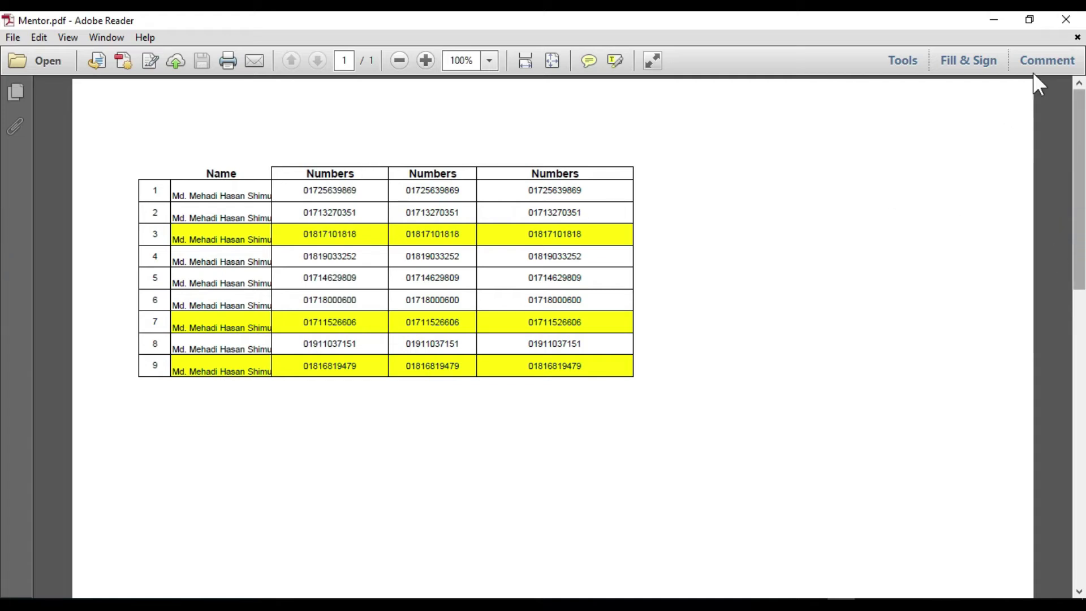
pyautogui.scroll(-1, 1068, 15)
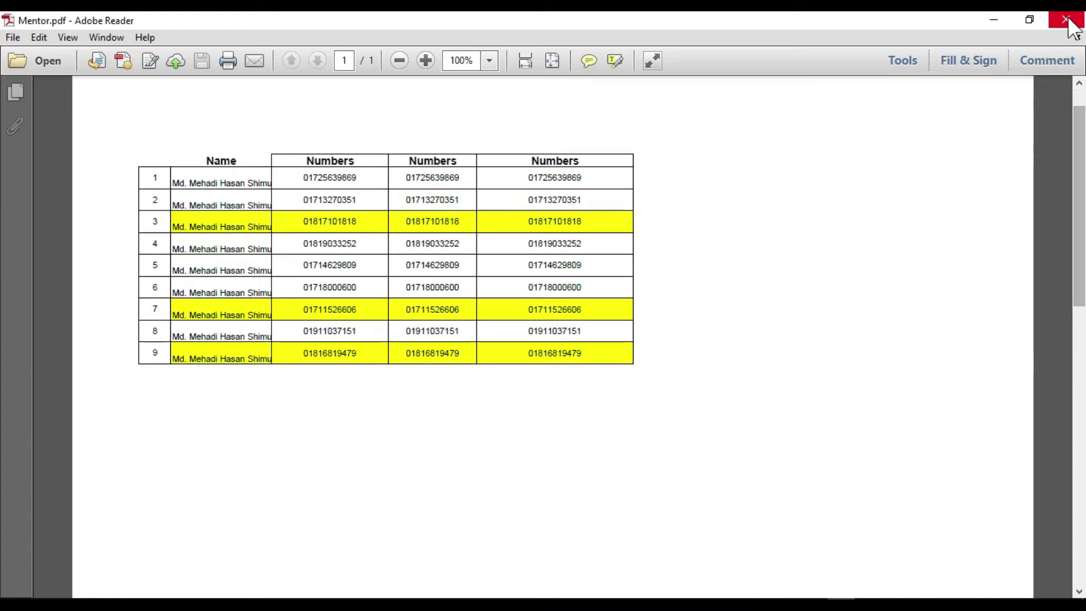
pyautogui.click(1065, 19)
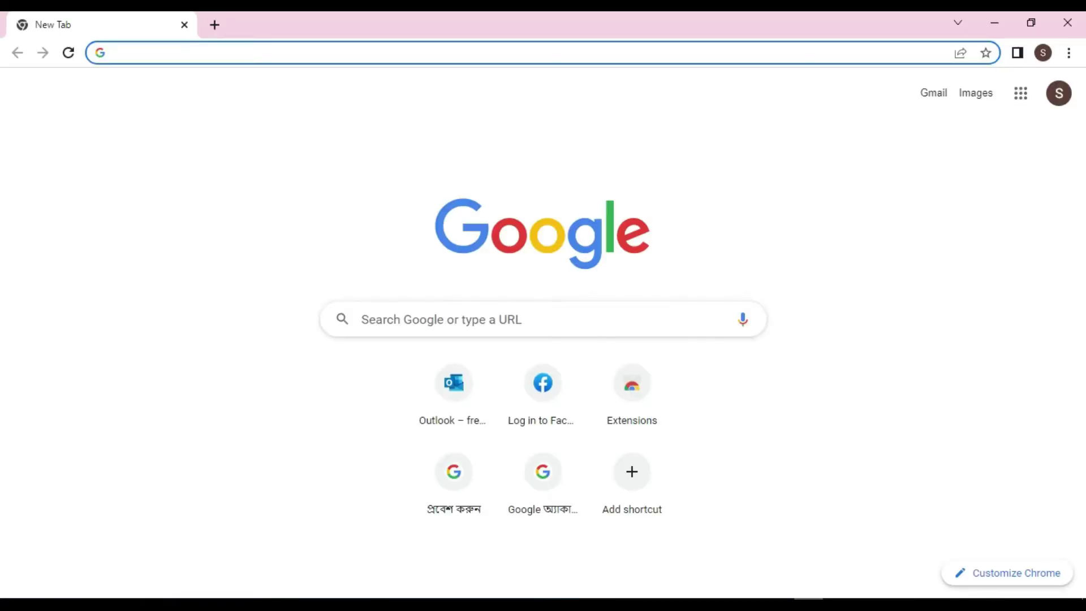
# Search Google for "excel to pdf converter"
pyautogui.click(429, 315)
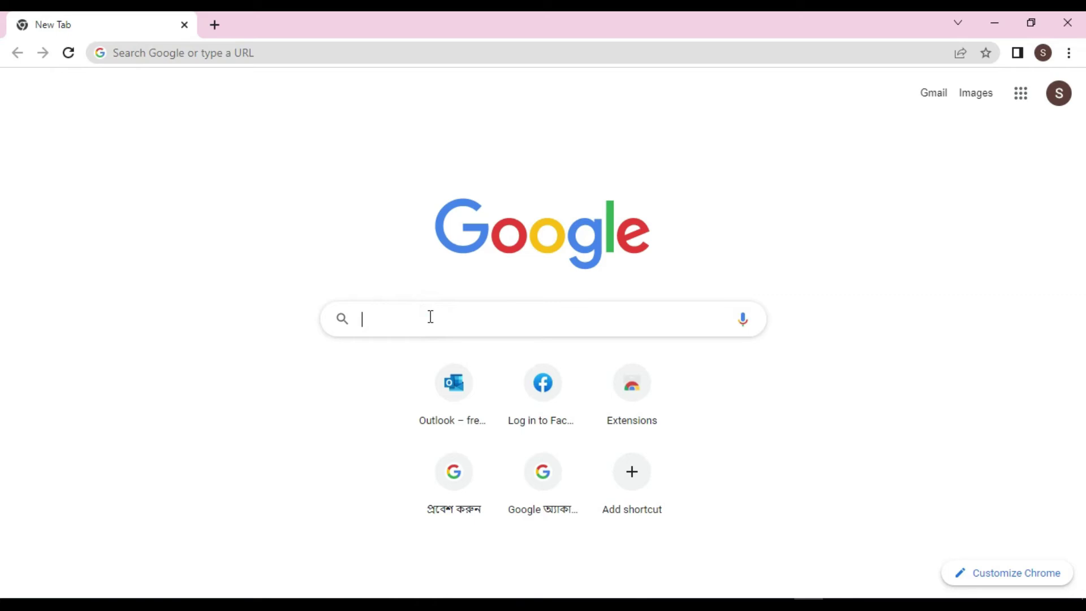
pyautogui.click(430, 316)
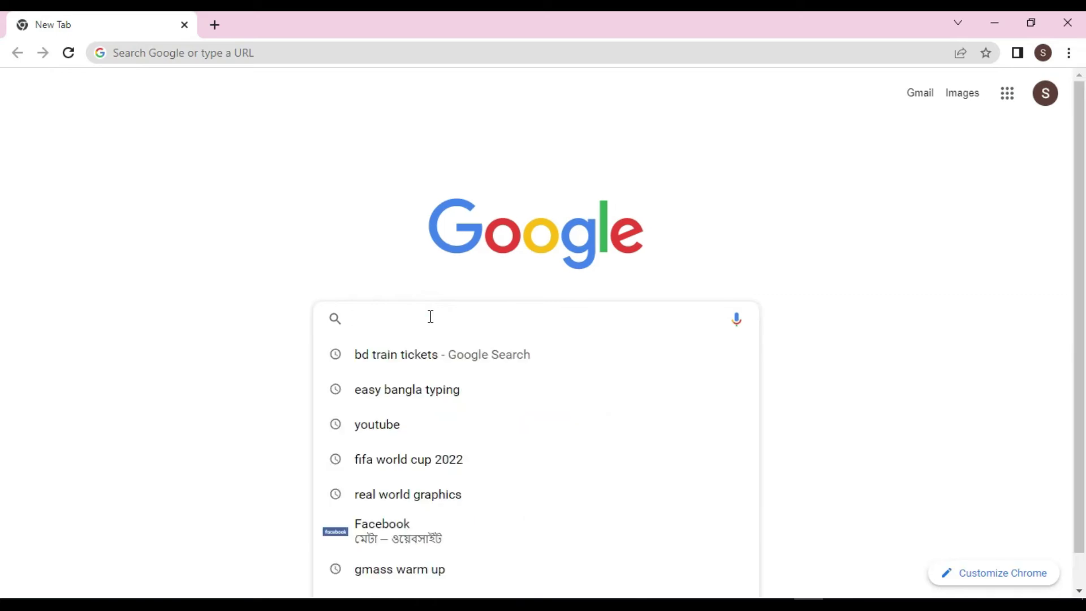
pyautogui.write('excel')
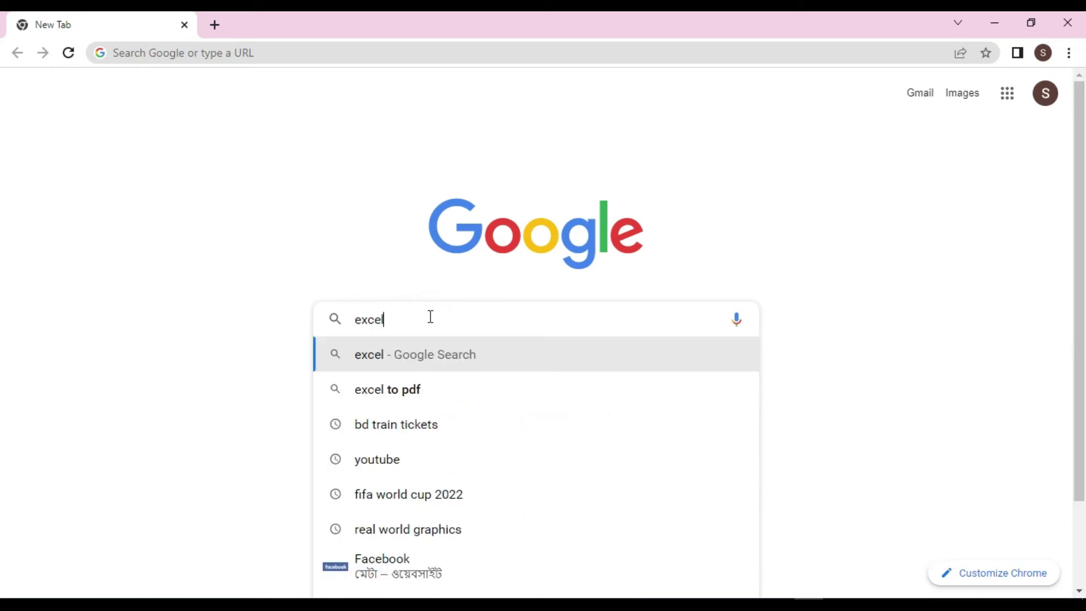
pyautogui.press('Down')
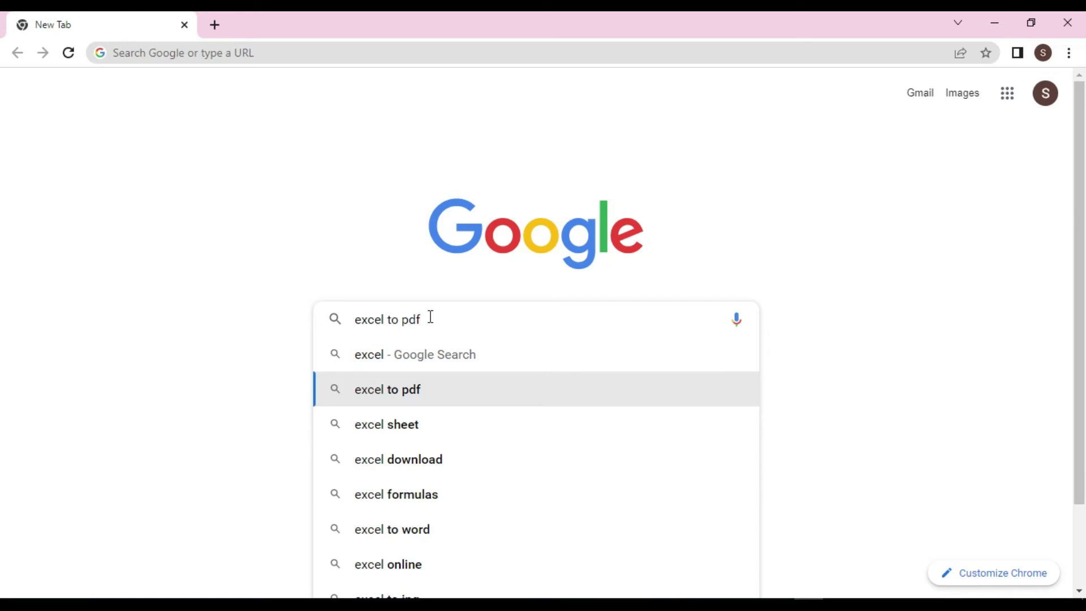
pyautogui.write('c')
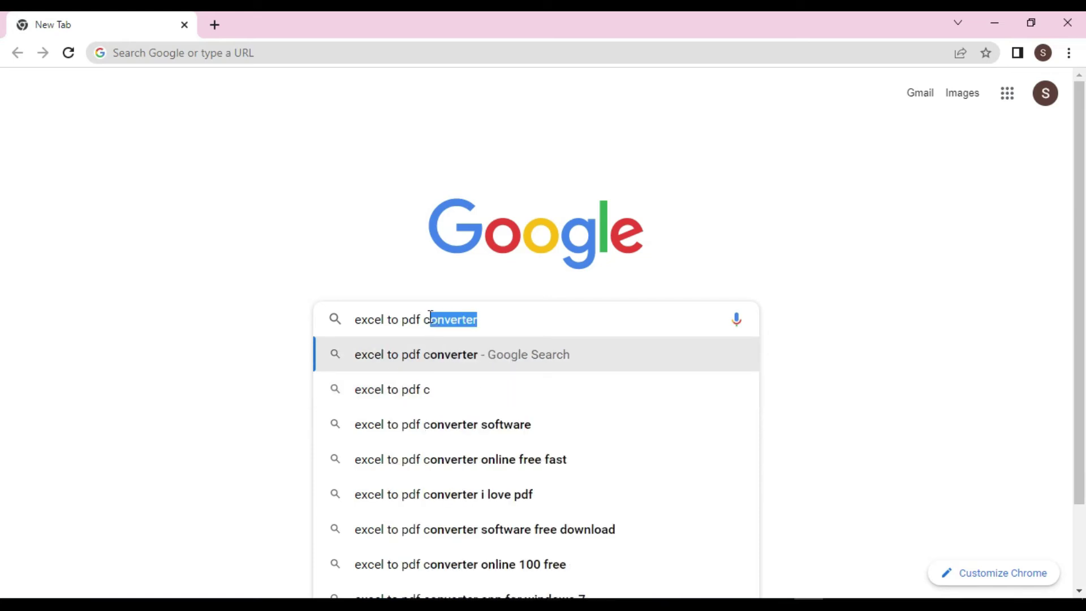
pyautogui.press('Return')
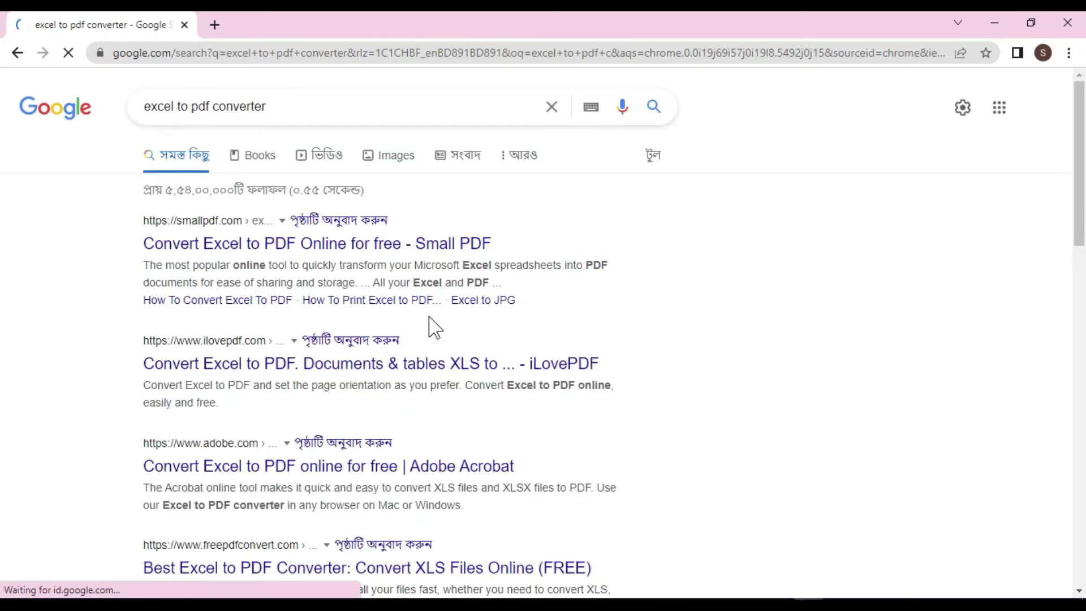
# Open Smallpdf's Excel to PDF converter from the search results and upload samsung - Copy.xls from the sms folder for conversion
pyautogui.click(292, 245)
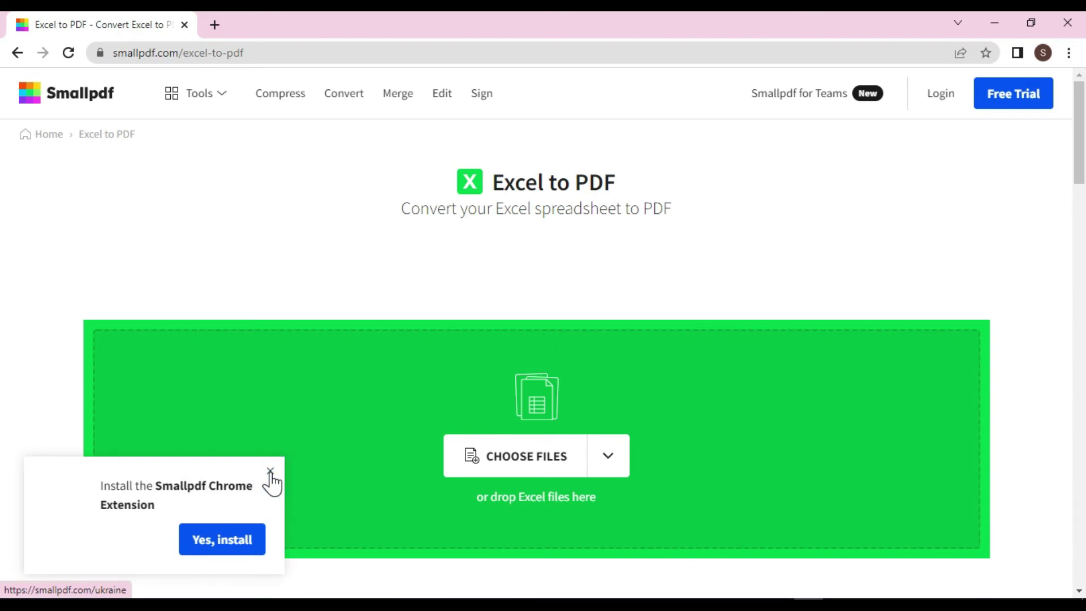
pyautogui.click(546, 464)
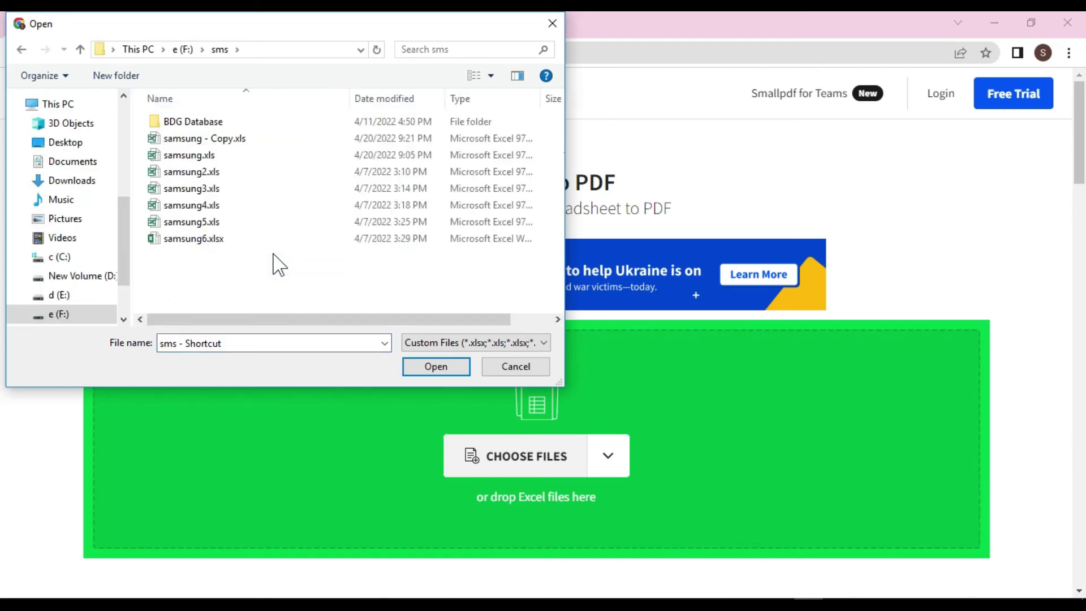
pyautogui.click(218, 139)
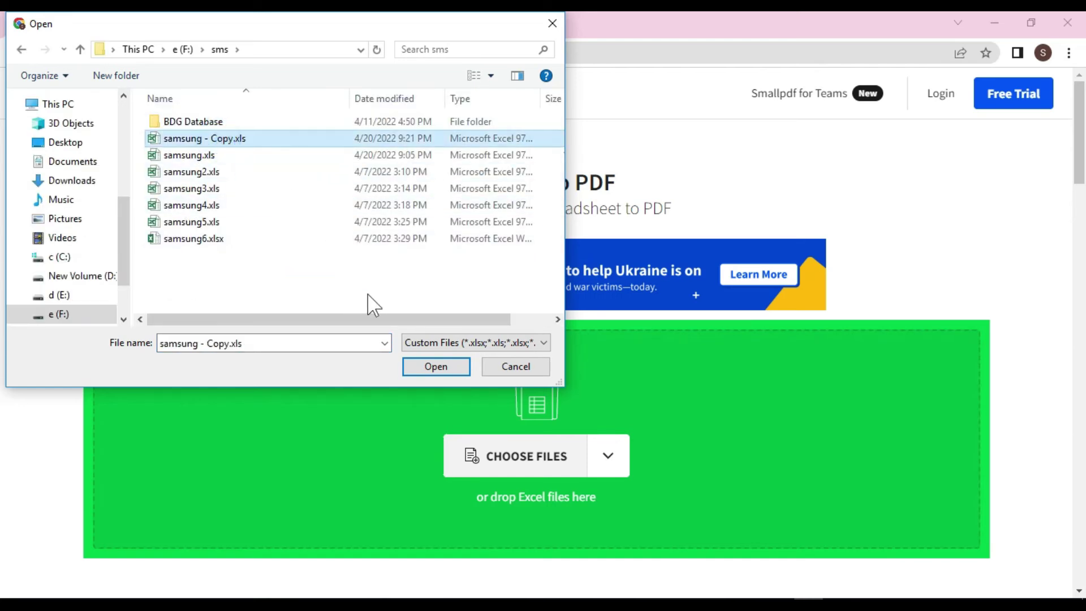
pyautogui.click(422, 365)
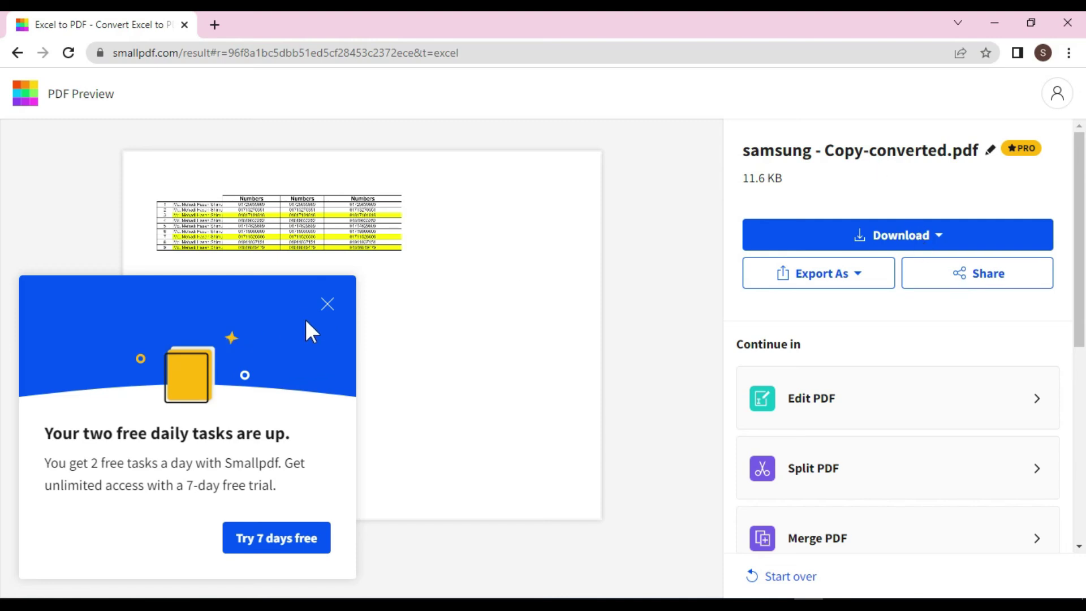
# Save the converted PDF to the device, open the downloaded file in the browser, and dismiss the downloads bar
pyautogui.click(857, 232)
pyautogui.click(858, 240)
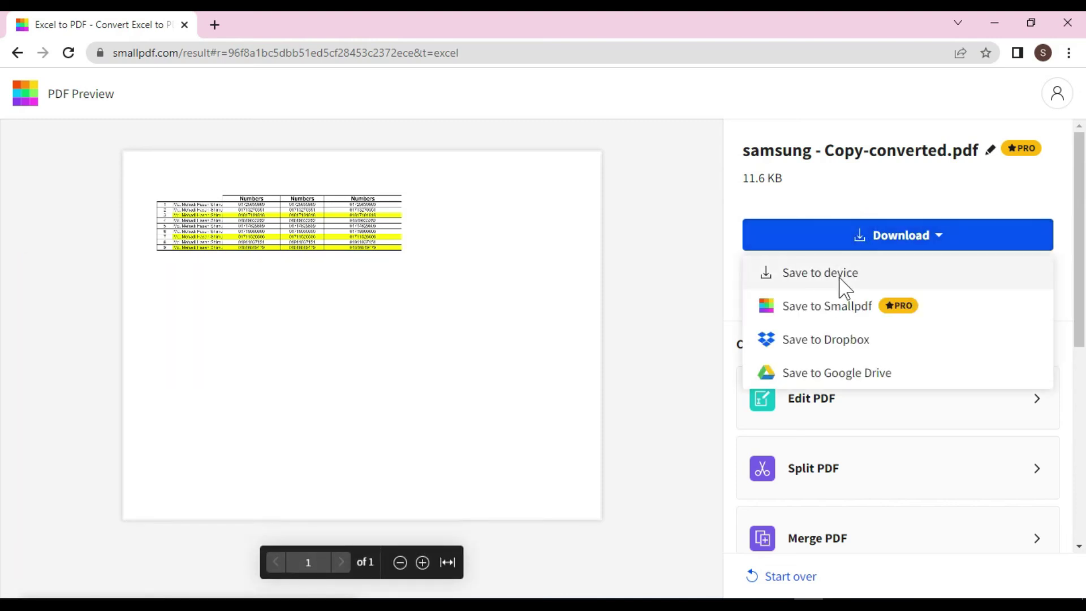
pyautogui.click(825, 277)
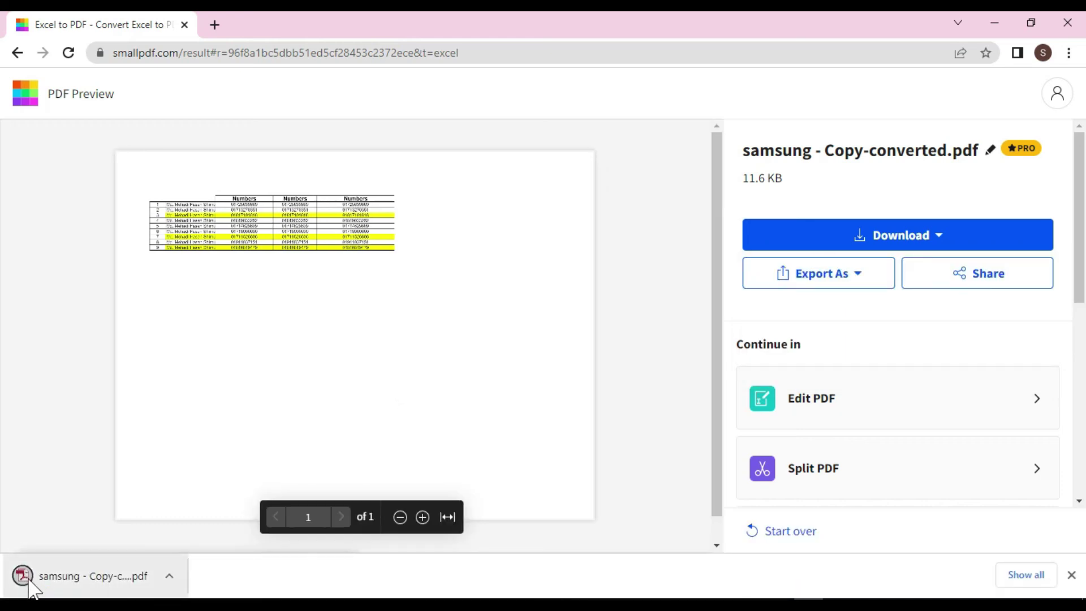
pyautogui.click(118, 580)
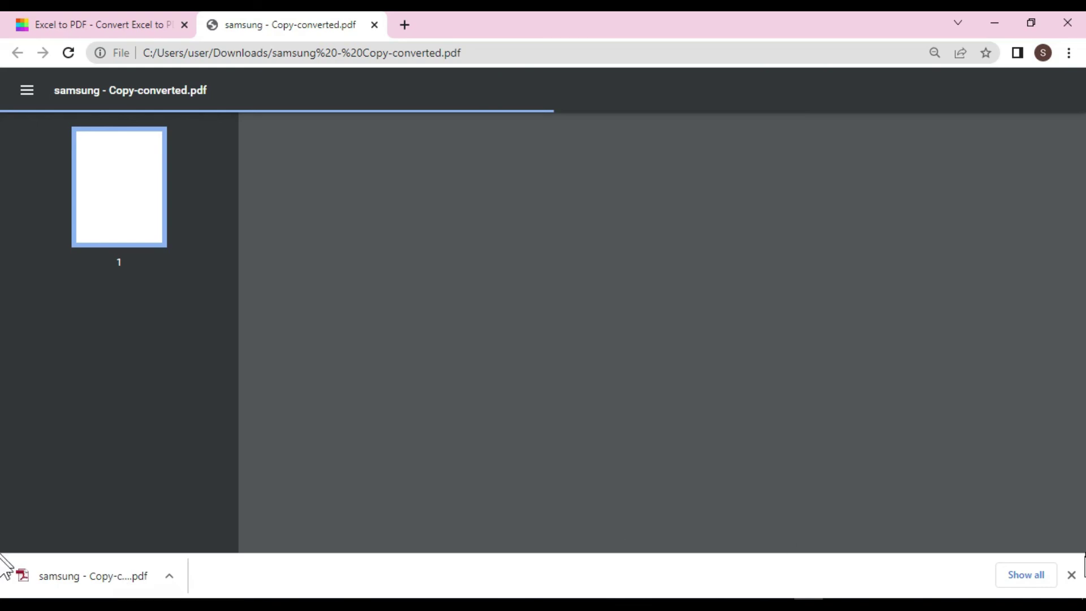
pyautogui.click(1071, 575)
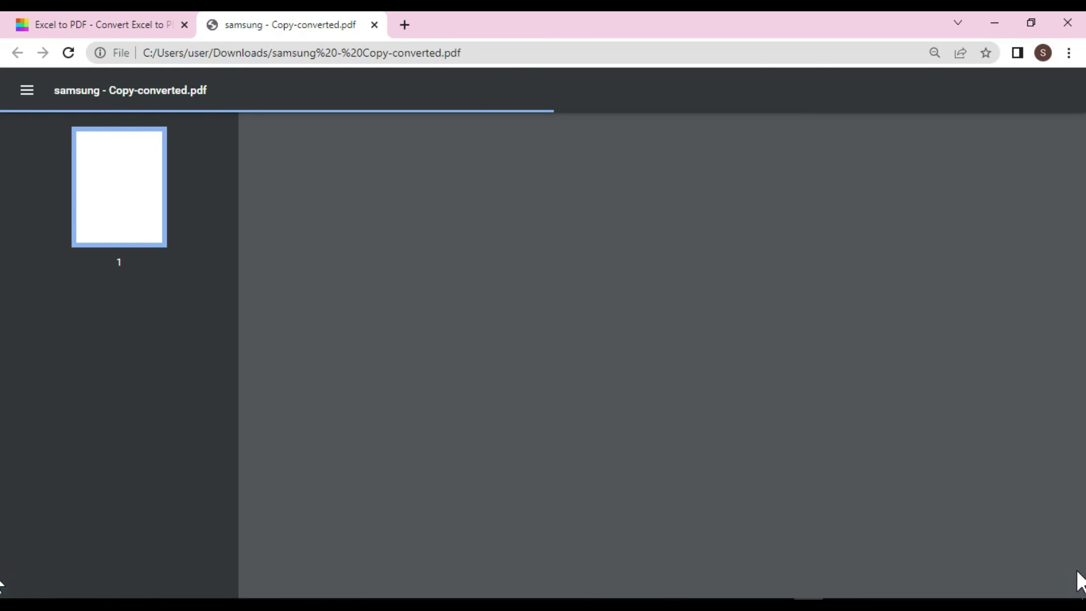